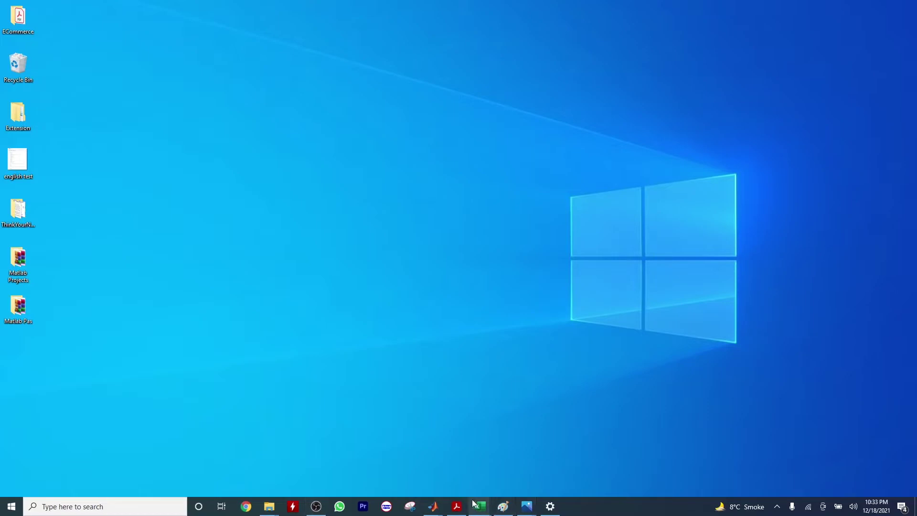
Step: Bring the 11kv REAL feeder.1 workbook forward, then the IEEE 118-bus and 33-bus diagrams
mouse_move(479, 506)
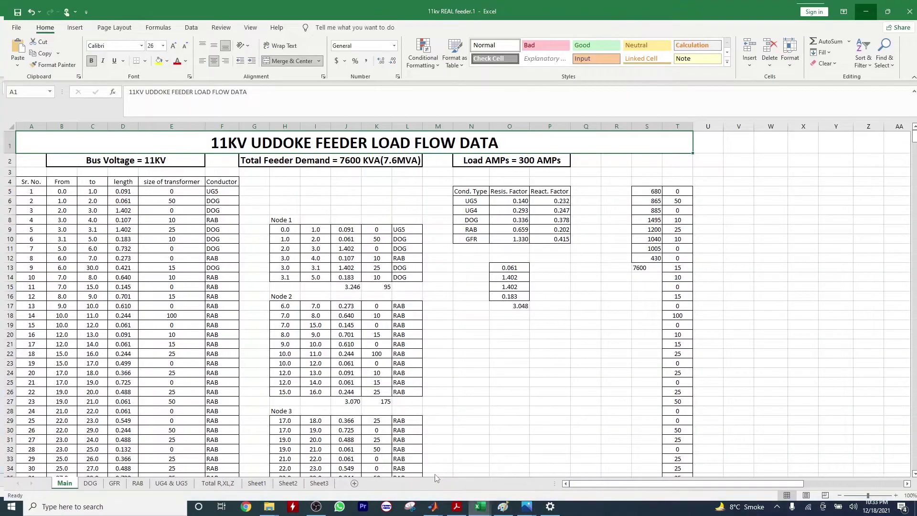
left_click(434, 474)
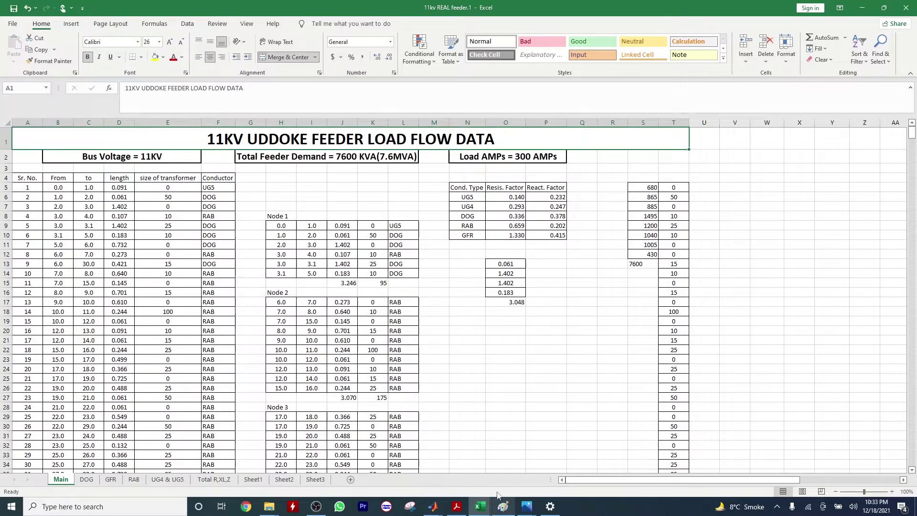
left_click(526, 506)
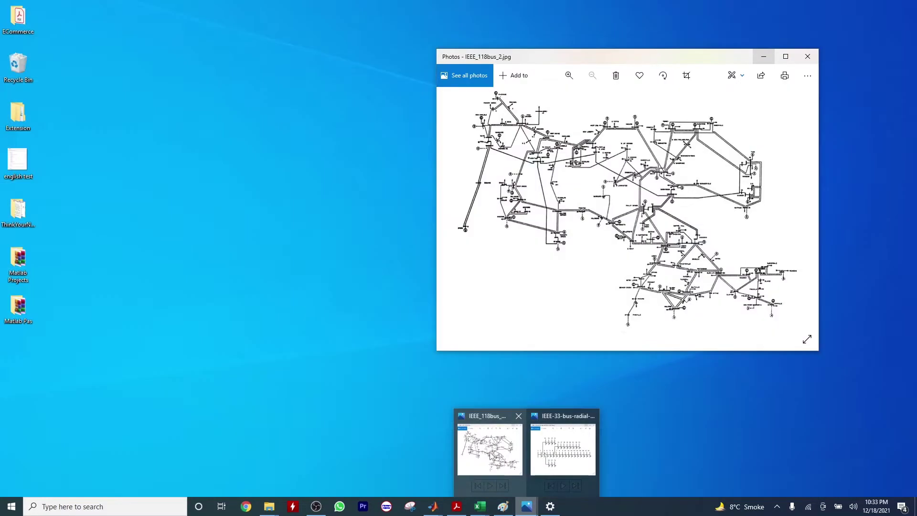
left_click(490, 452)
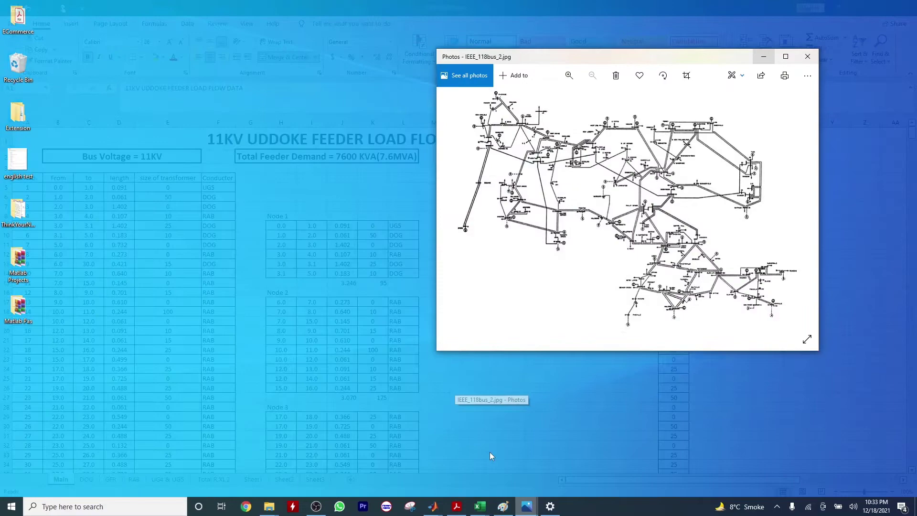
mouse_move(529, 511)
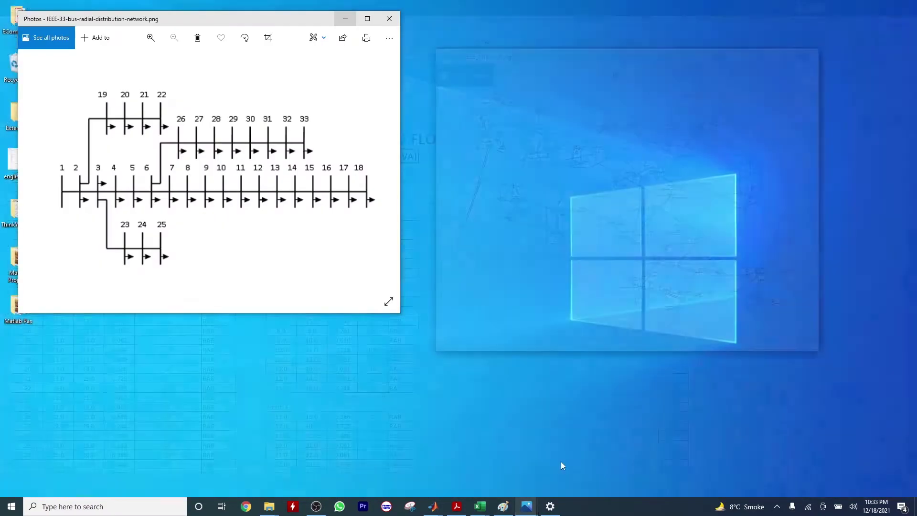
left_click(560, 461)
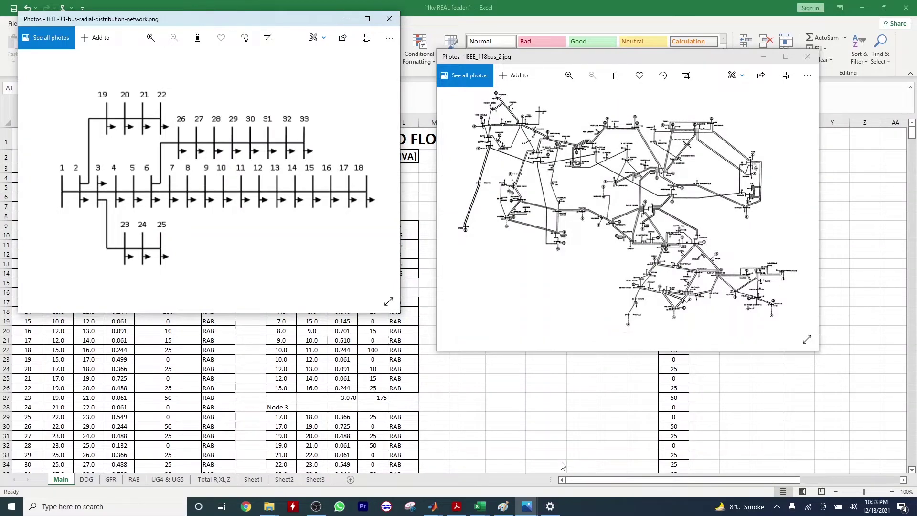
Step: Switch to MATLAB and look over the linedata33bus.m and loaddata33bus.m files
mouse_move(433, 506)
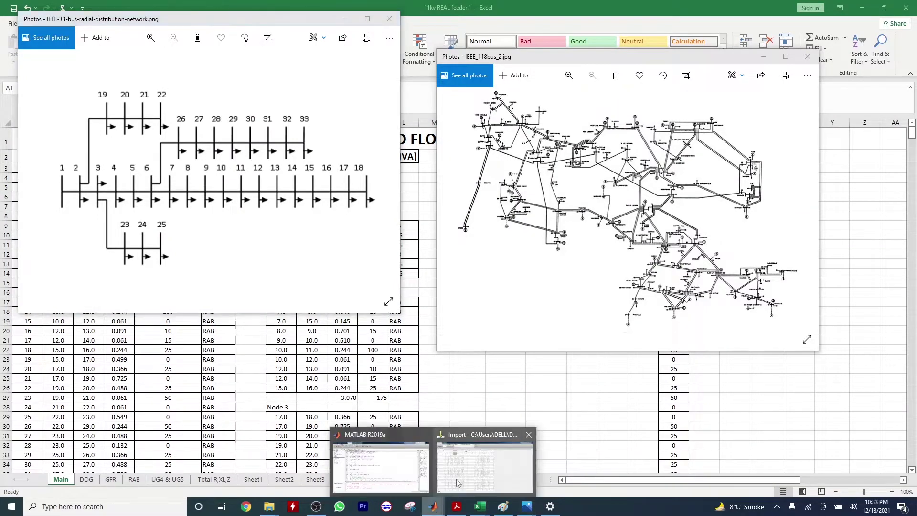
left_click(413, 472)
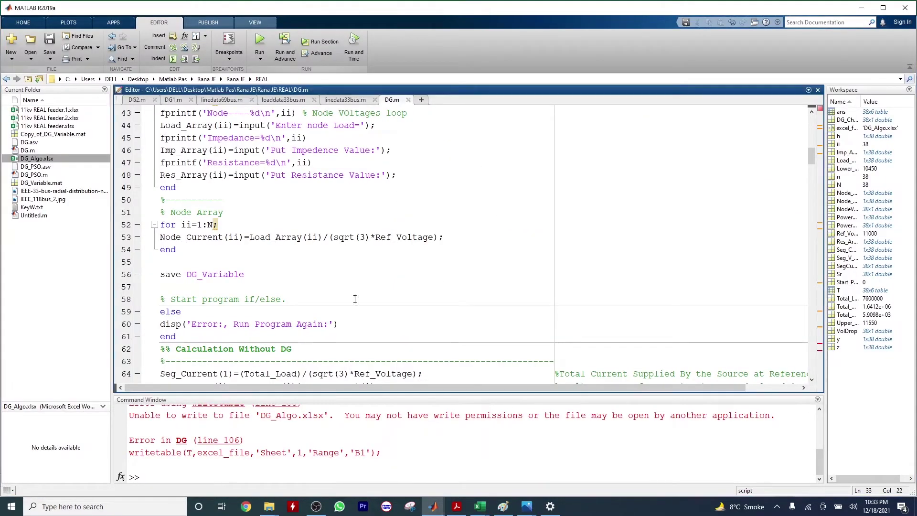
left_click(353, 101)
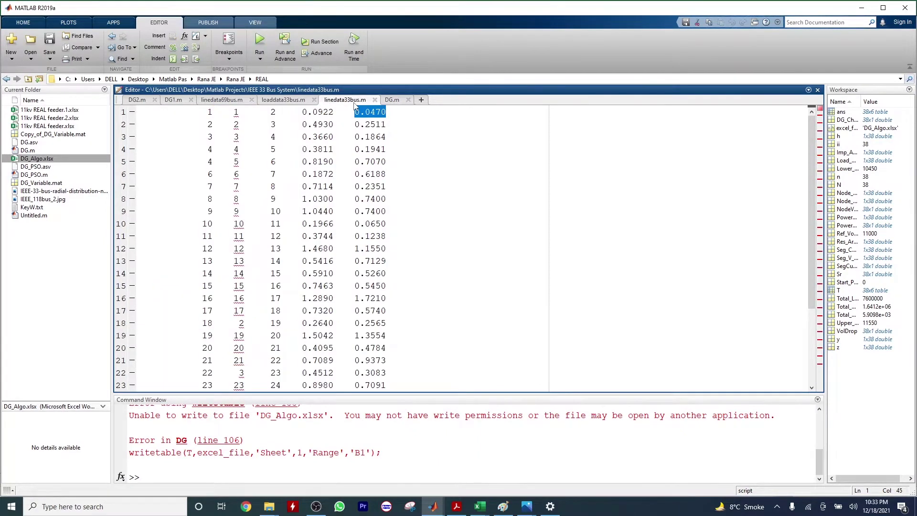
left_click(293, 101)
left_click(309, 139)
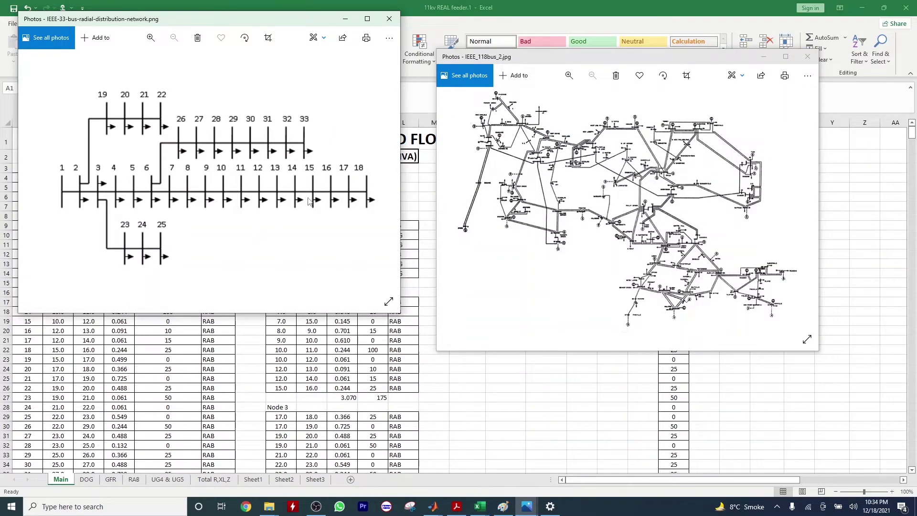
Step: Maximize the IEEE 118-bus diagram, then minimize it to reveal the feeder workbook
left_click(785, 58)
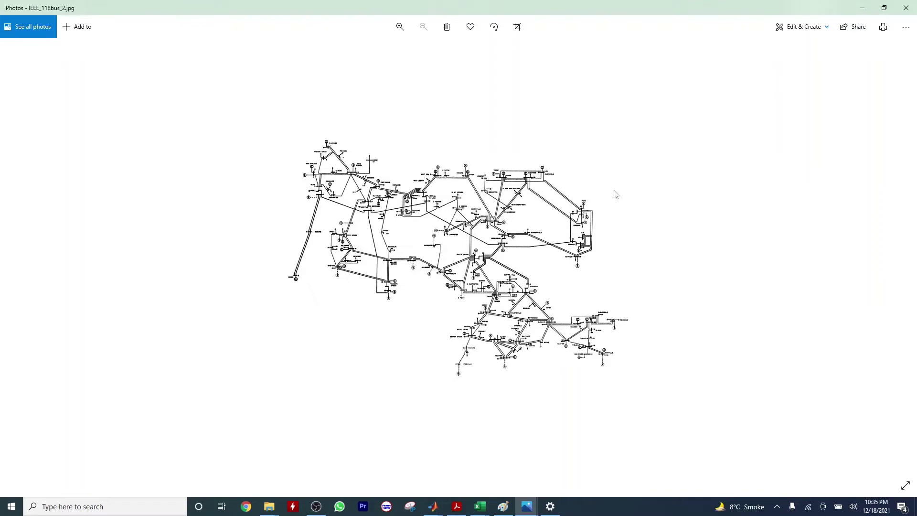
left_click(863, 8)
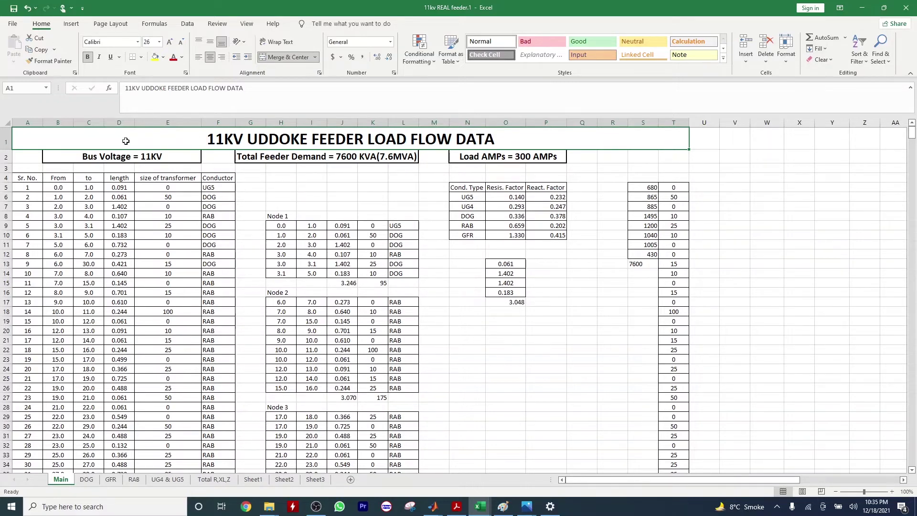
left_click(124, 120)
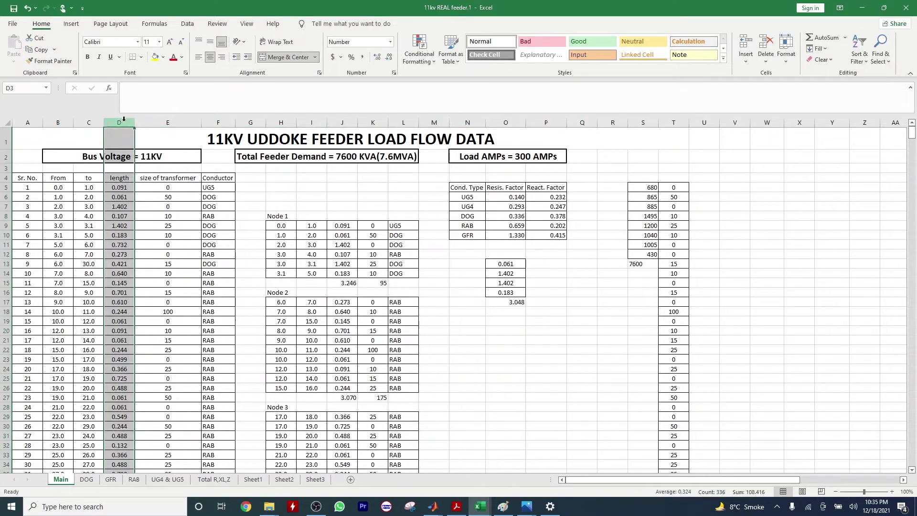
left_click(80, 216)
left_click(55, 197)
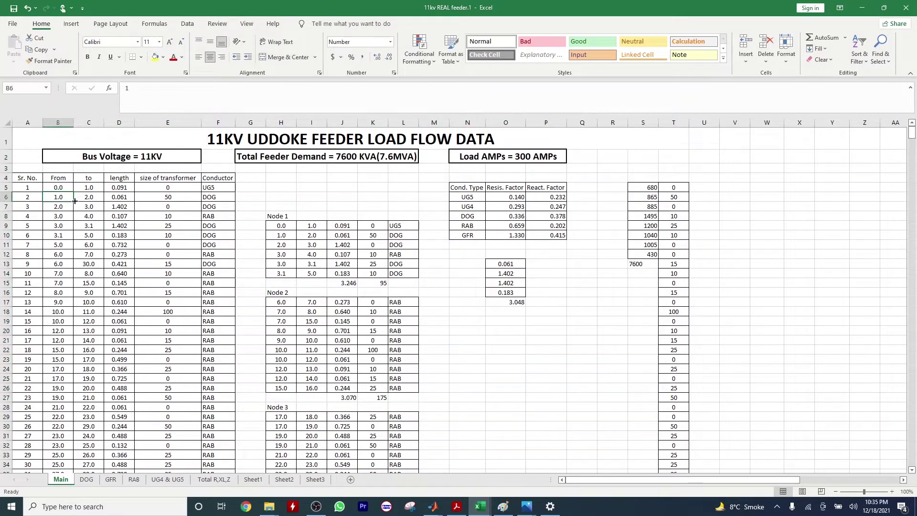
left_click(79, 198)
left_click(63, 244)
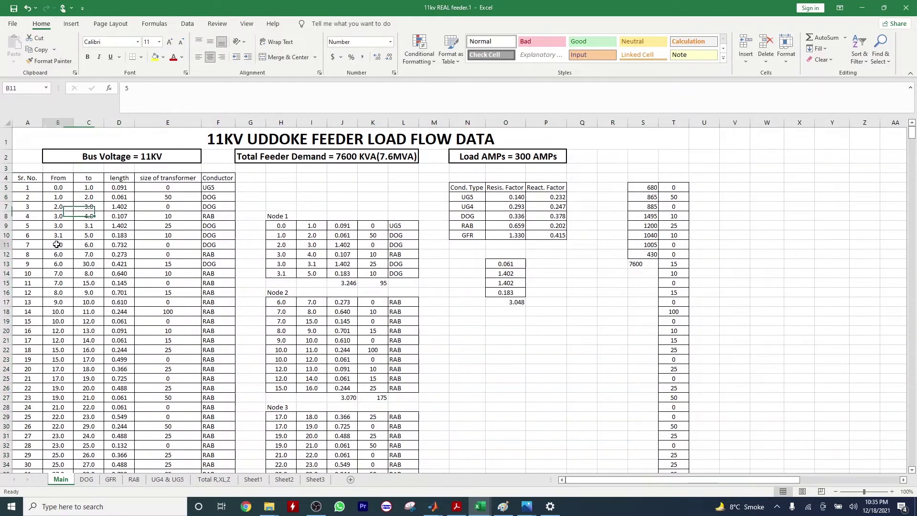
left_click(90, 245)
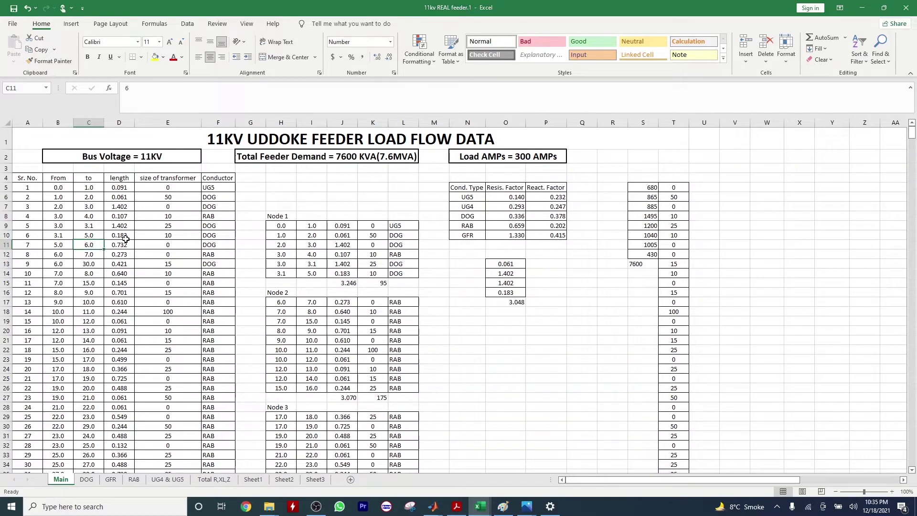
left_click(119, 245)
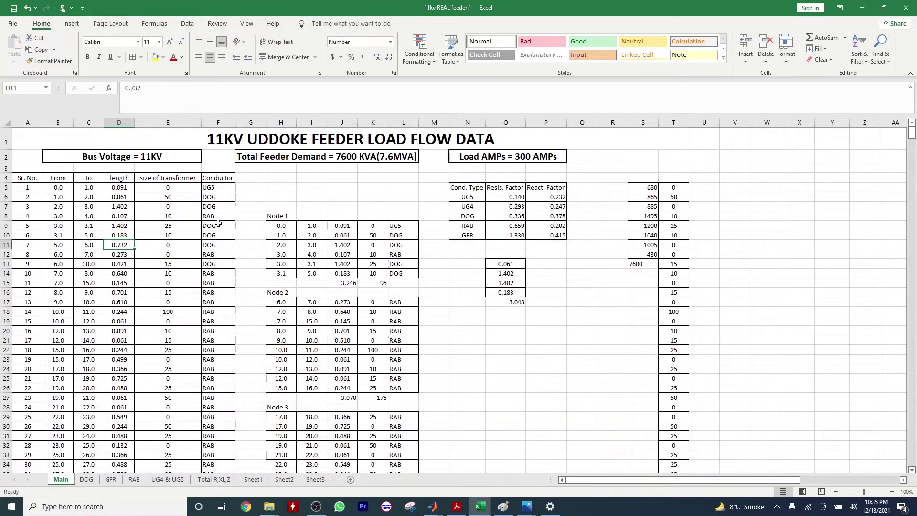
left_click(211, 206)
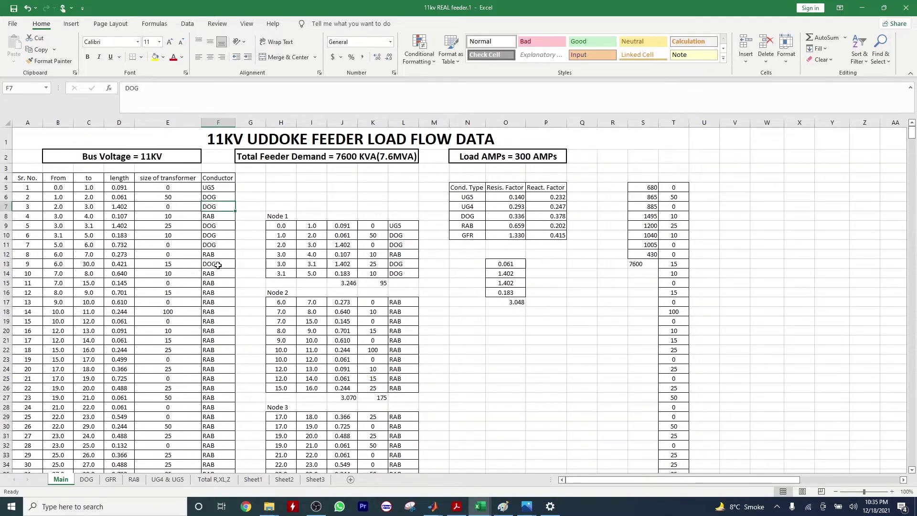
mouse_move(456, 506)
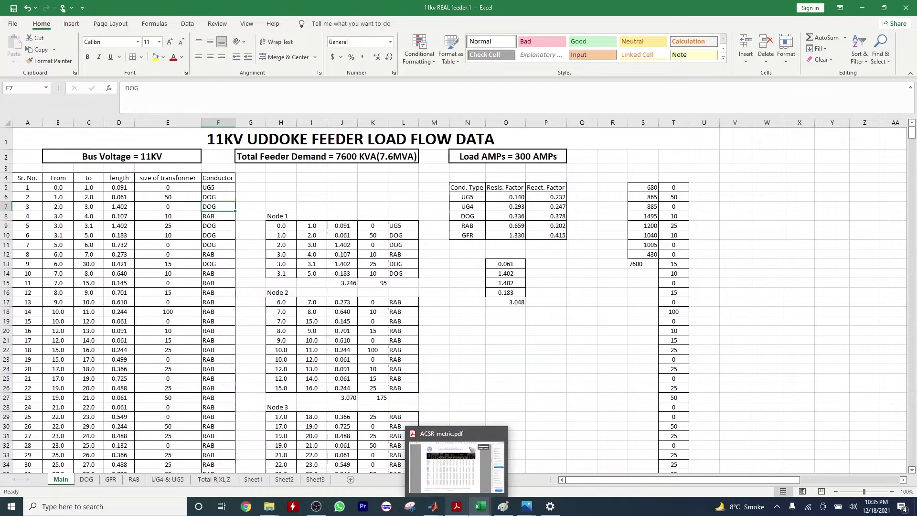
left_click(456, 511)
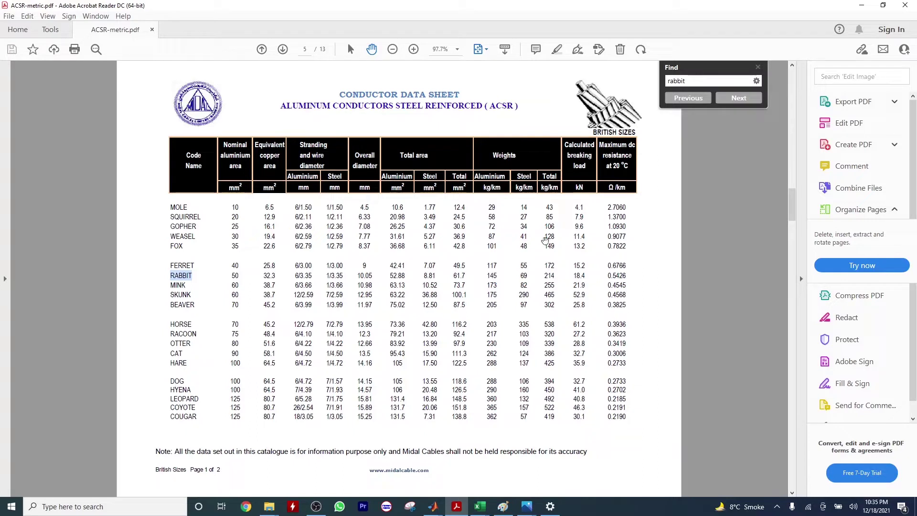
left_click(862, 5)
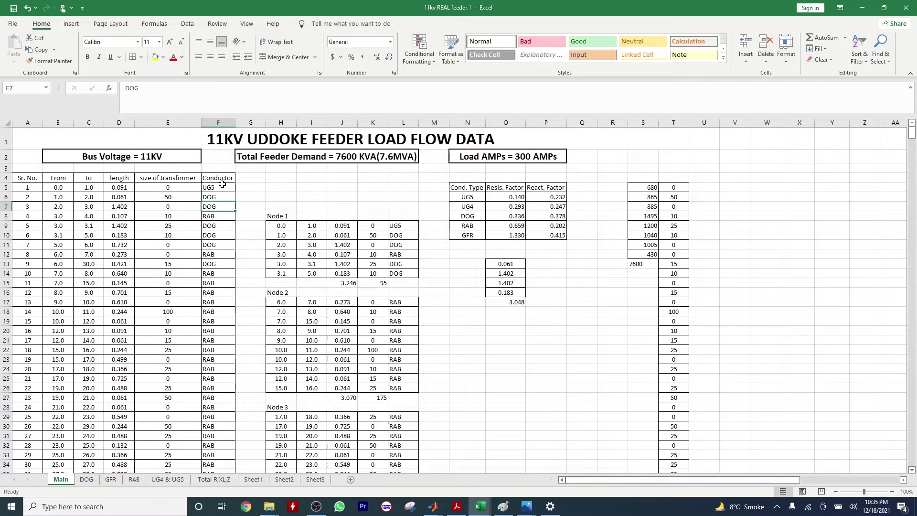
Step: Check the F13 and F18 conductor types and the UG4 resistance factor, then go to the DOG sheet
left_click(214, 262)
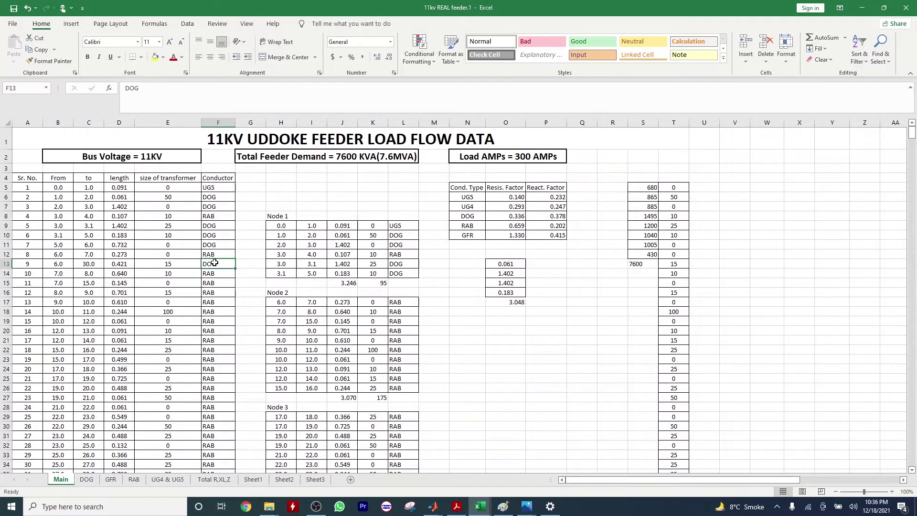
left_click(216, 313)
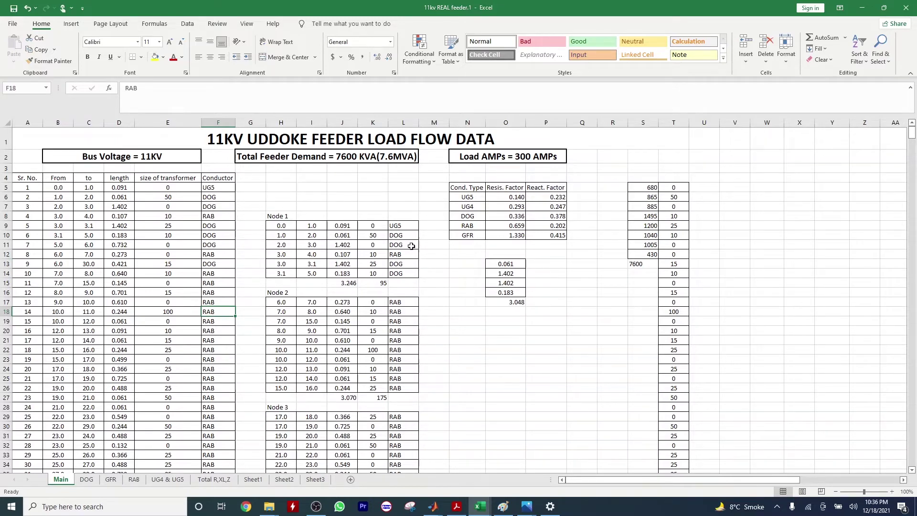
left_click(468, 311)
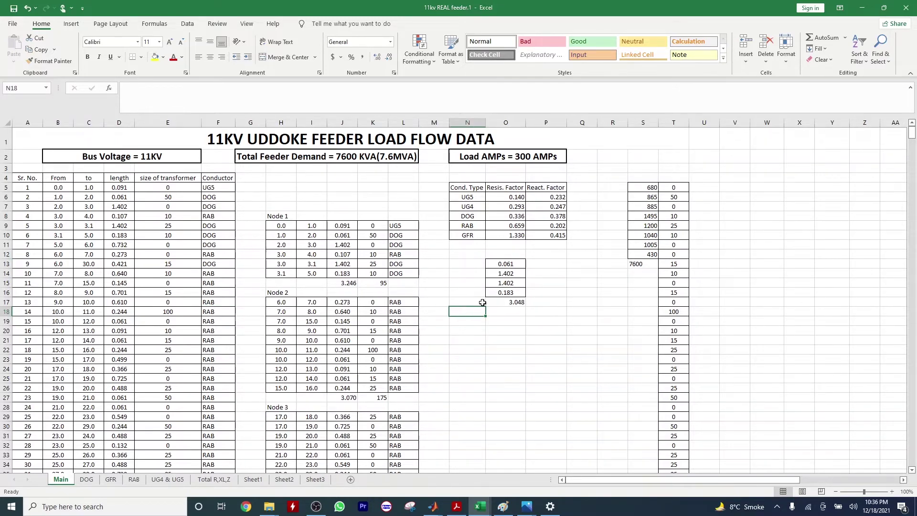
left_click(518, 207)
double_click(518, 207)
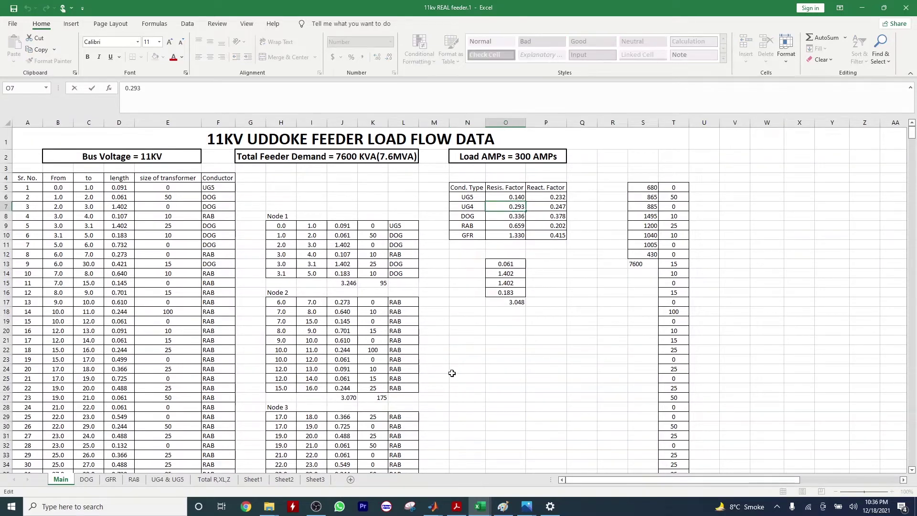
left_click(86, 480)
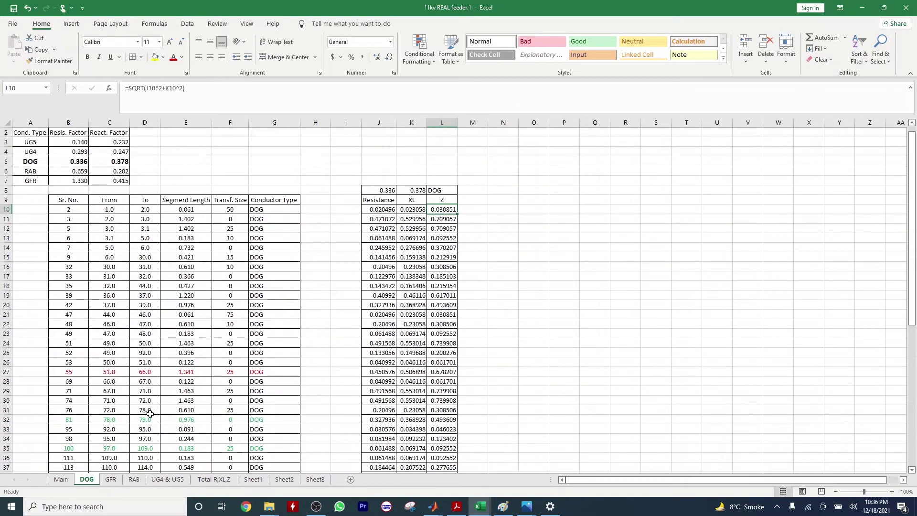
left_click(76, 161)
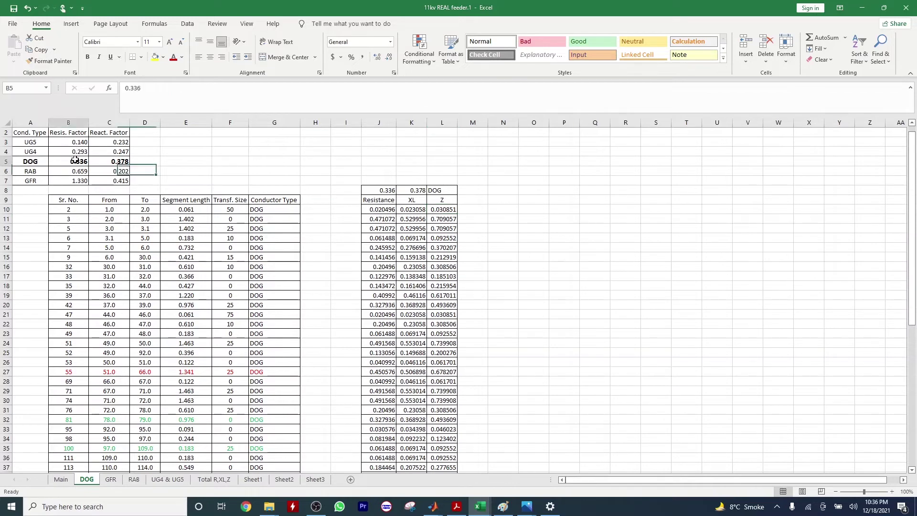
left_click(386, 265)
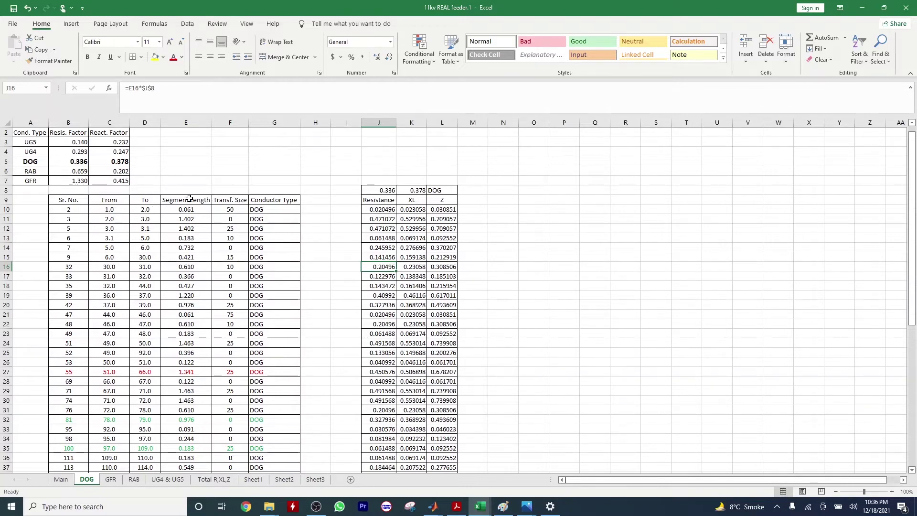
left_click(188, 266)
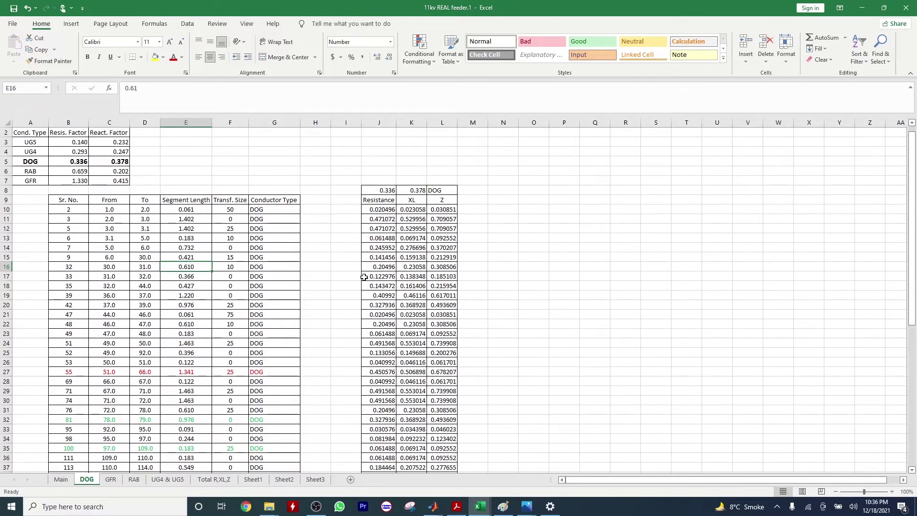
double_click(380, 267)
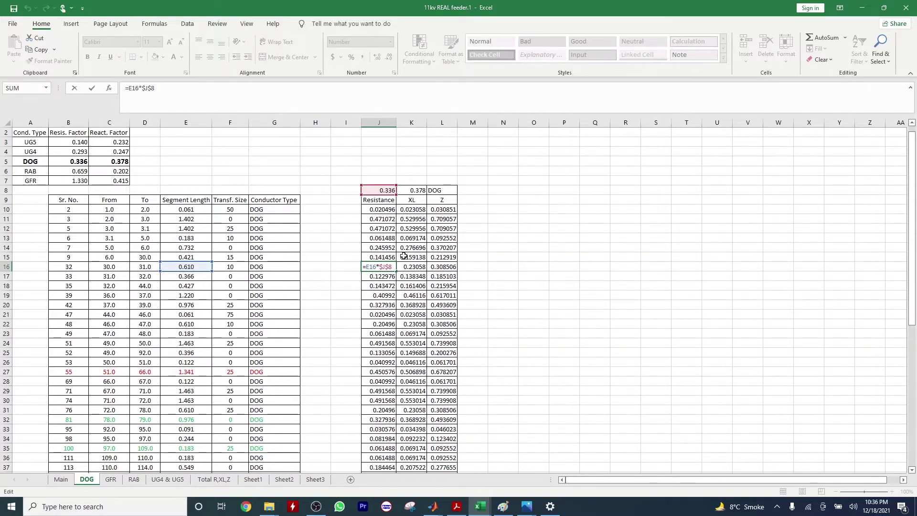
key("ctrl+Return")
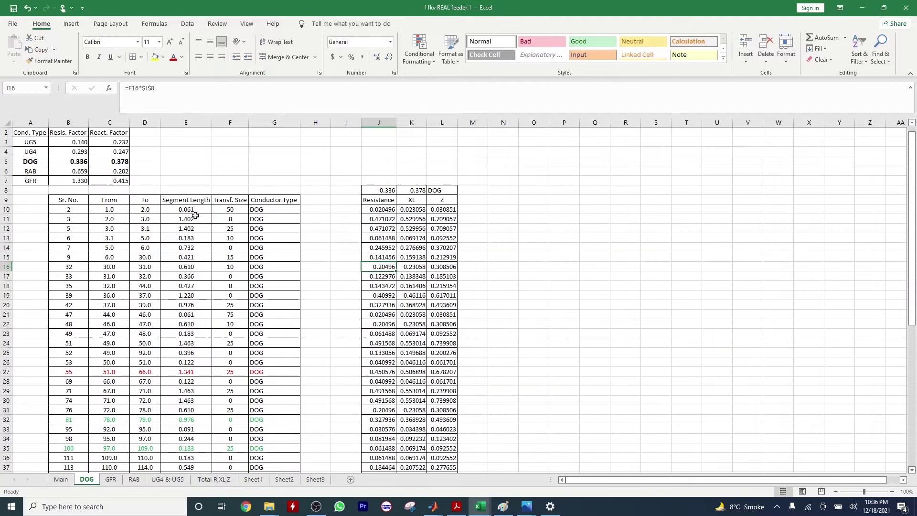
left_click(110, 133)
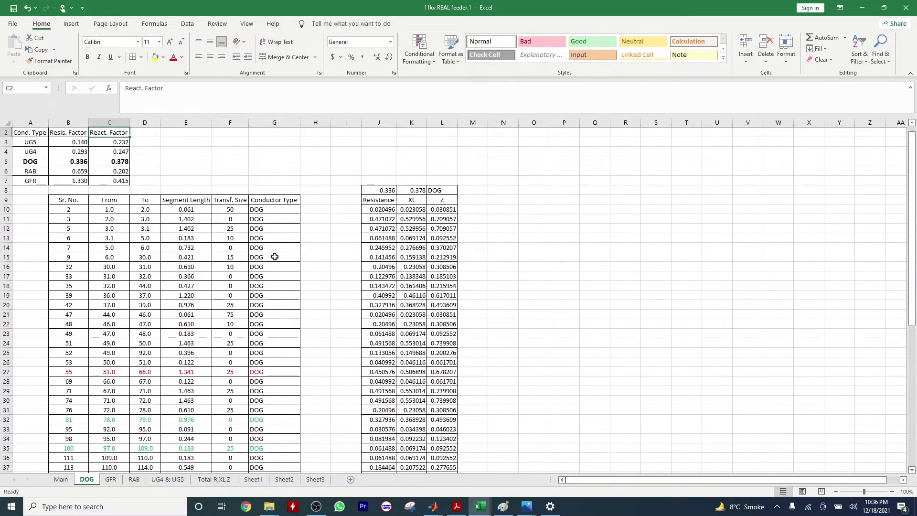
left_click(182, 267)
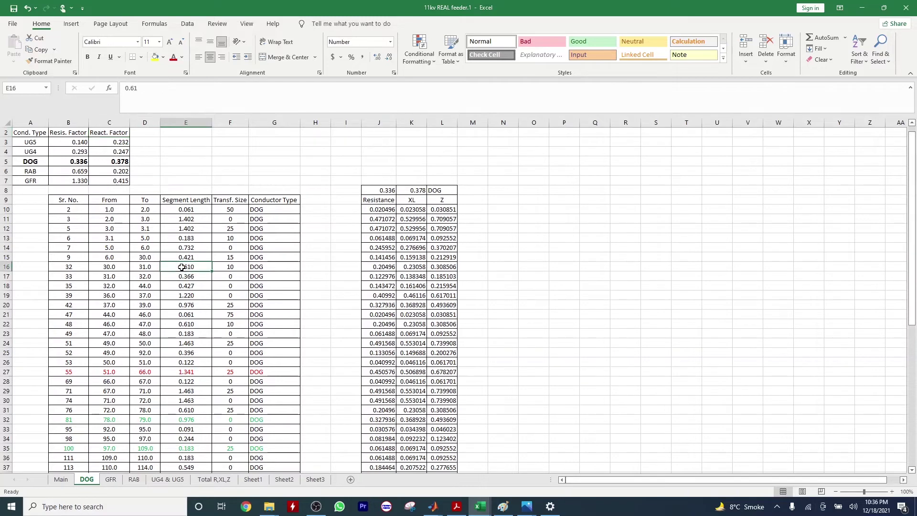
double_click(414, 267)
key("Escape")
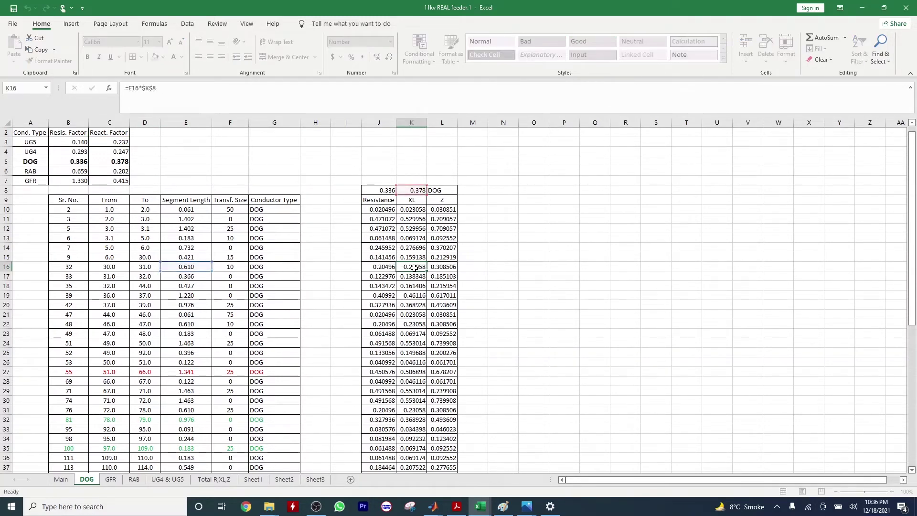
double_click(446, 266)
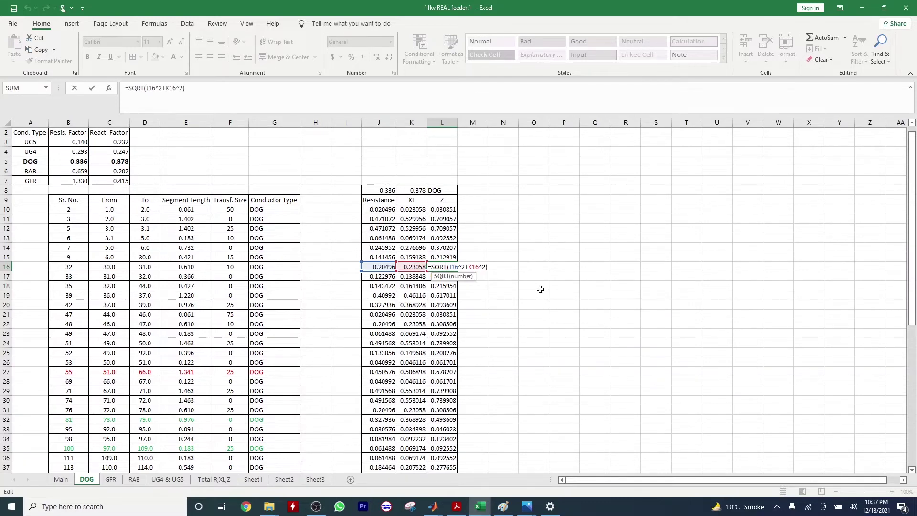
key("Escape")
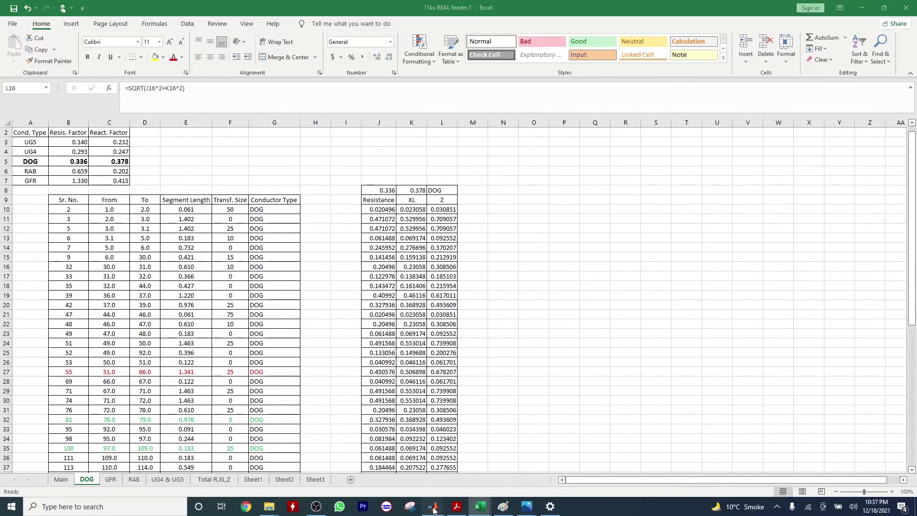
mouse_move(433, 511)
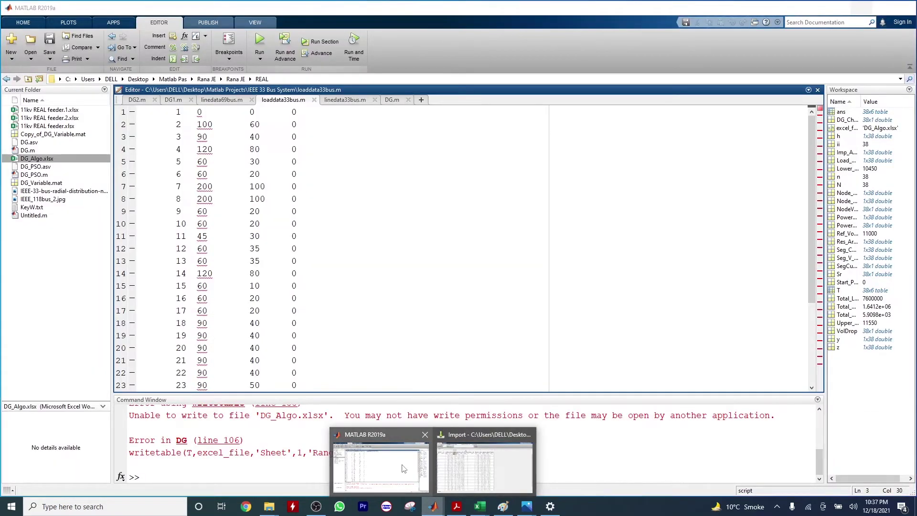
Step: In MATLAB, inspect linedata69bus.m's line 1 resistance 0.0005, then return to the feeder workbook
left_click(403, 468)
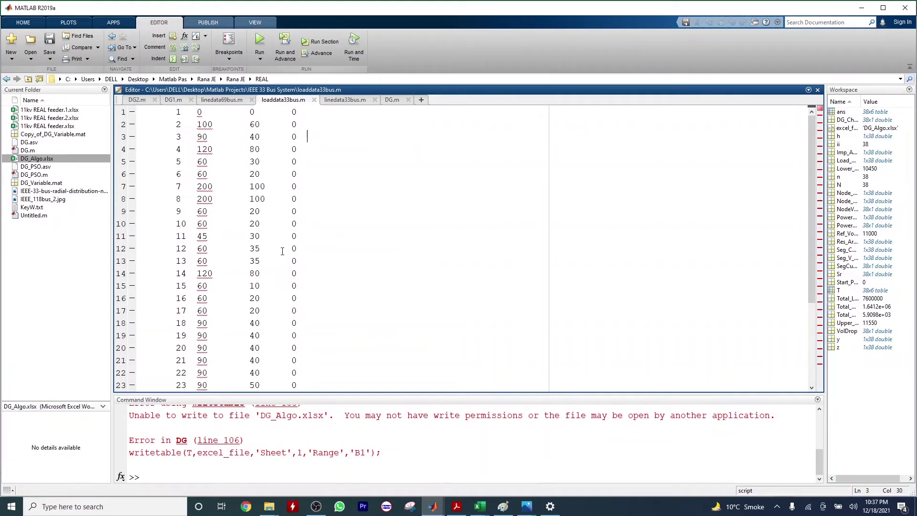
left_click(226, 101)
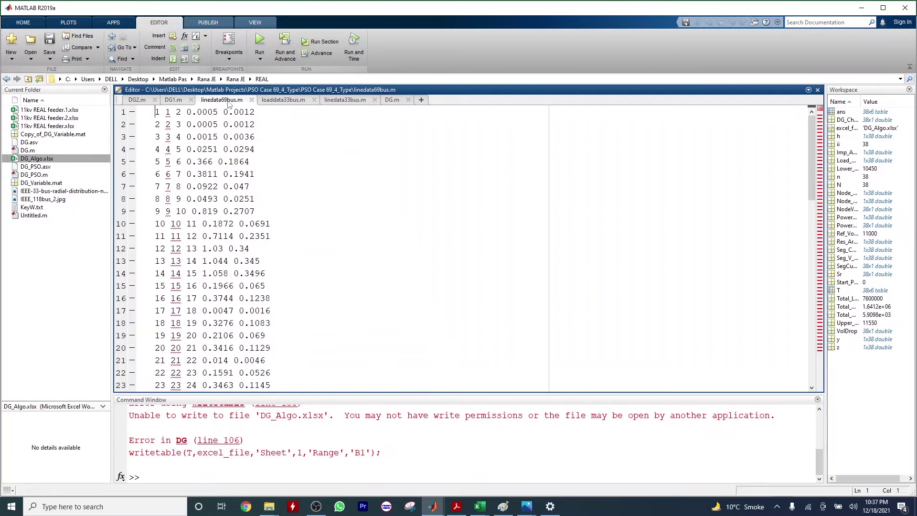
left_click_drag(188, 112, 260, 111)
left_click(225, 112)
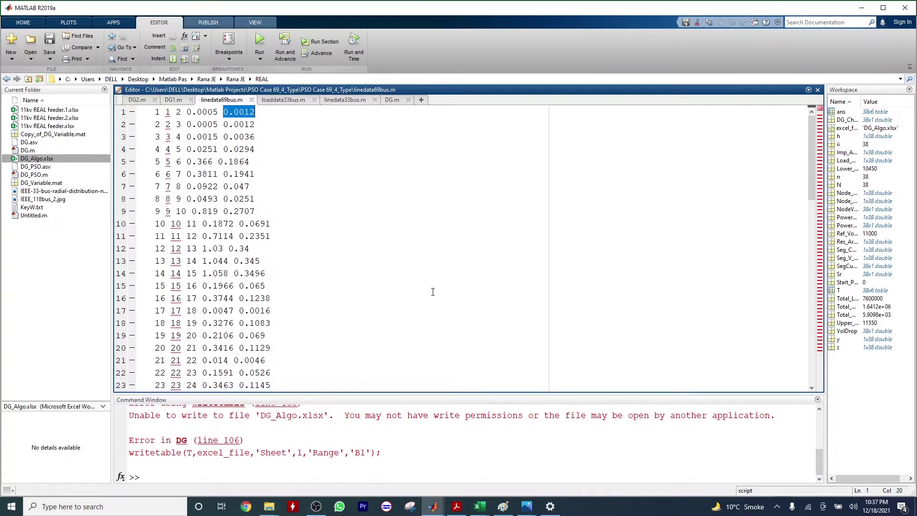
mouse_move(479, 506)
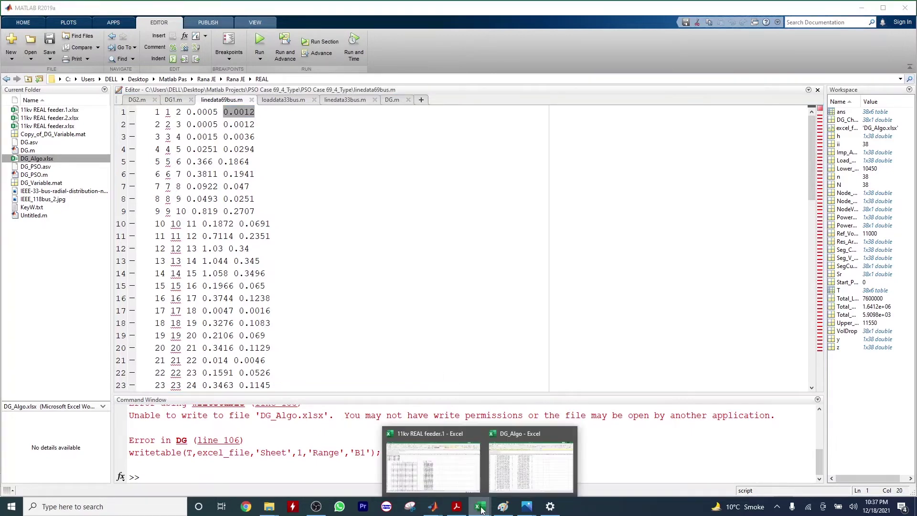
mouse_move(435, 470)
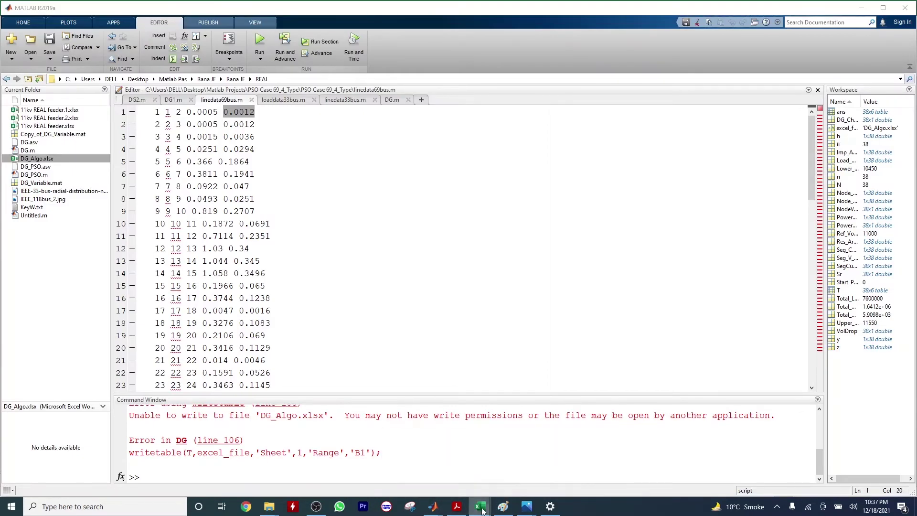
left_click(453, 487)
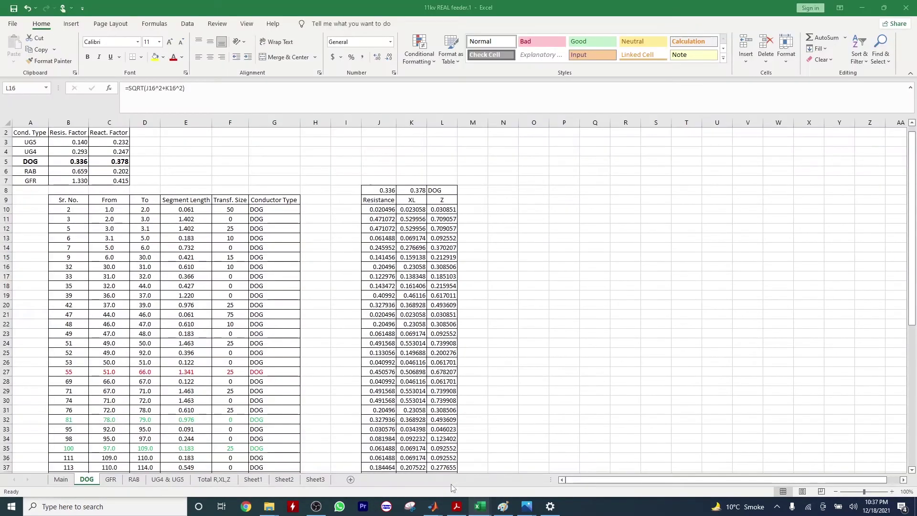
Step: Browse the Total R,XL,Z, Sheet1 and Sheet2 tabs, checking the total feeder demand heading
left_click(227, 481)
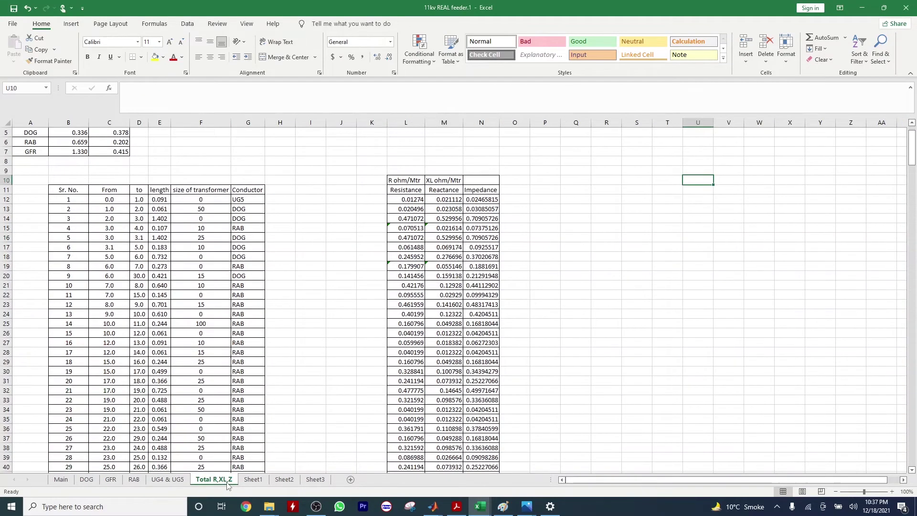
left_click(250, 482)
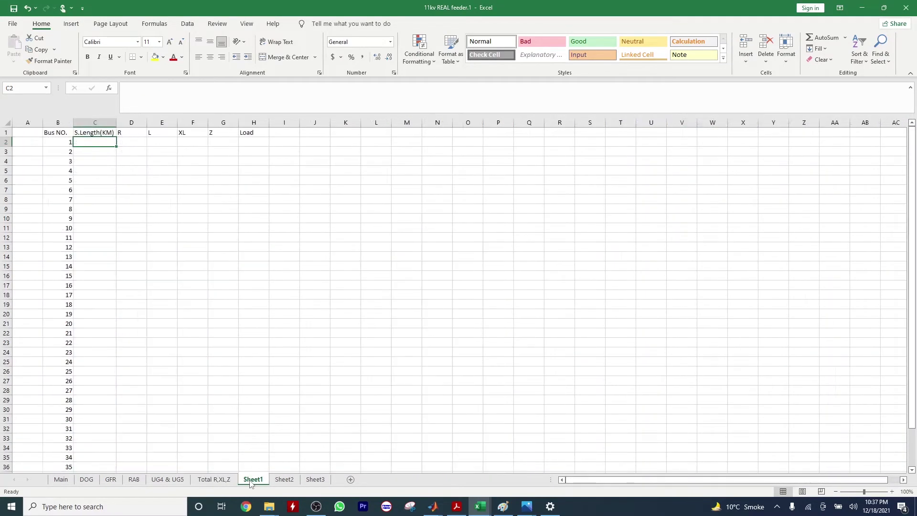
left_click(276, 481)
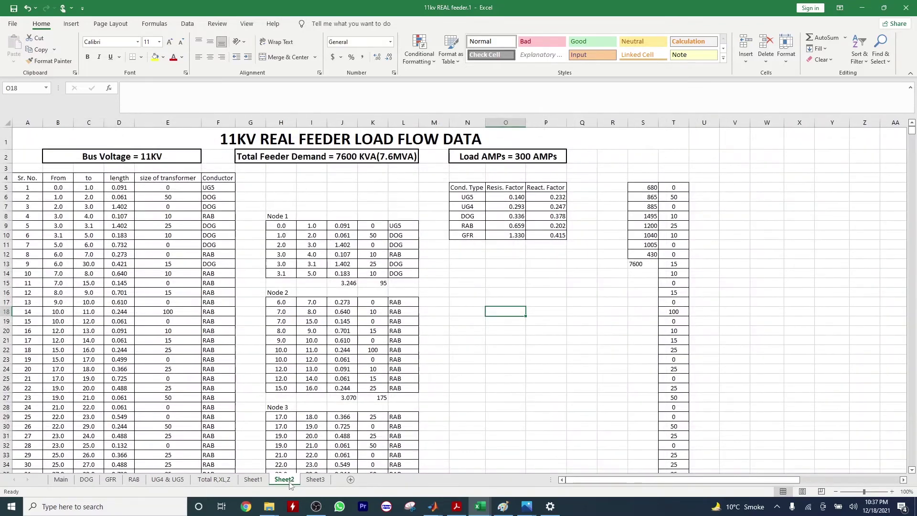
left_click(347, 158)
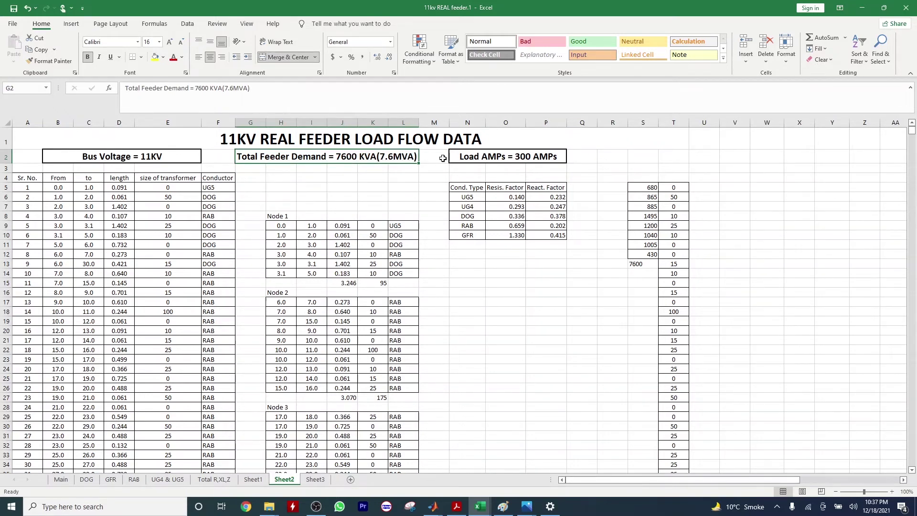
Step: Scroll Sheet2 down to its last segment, 335, then switch back to MATLAB
left_click(247, 137)
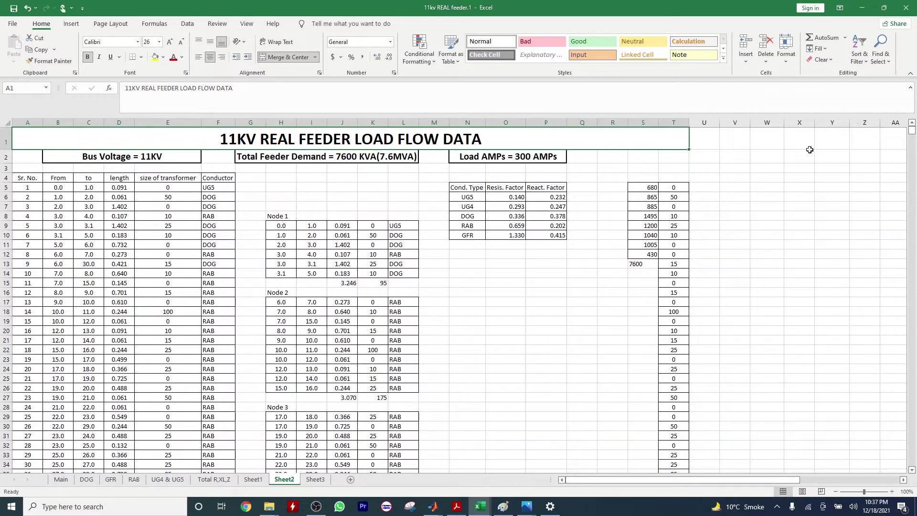
left_click_drag(913, 132, 911, 252)
left_click(29, 363)
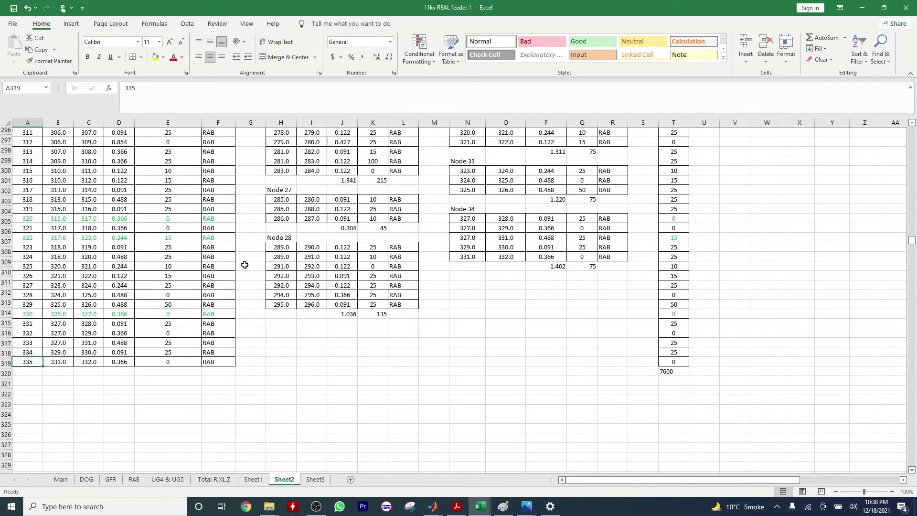
left_click_drag(912, 238, 912, 204)
key("alt+Tab")
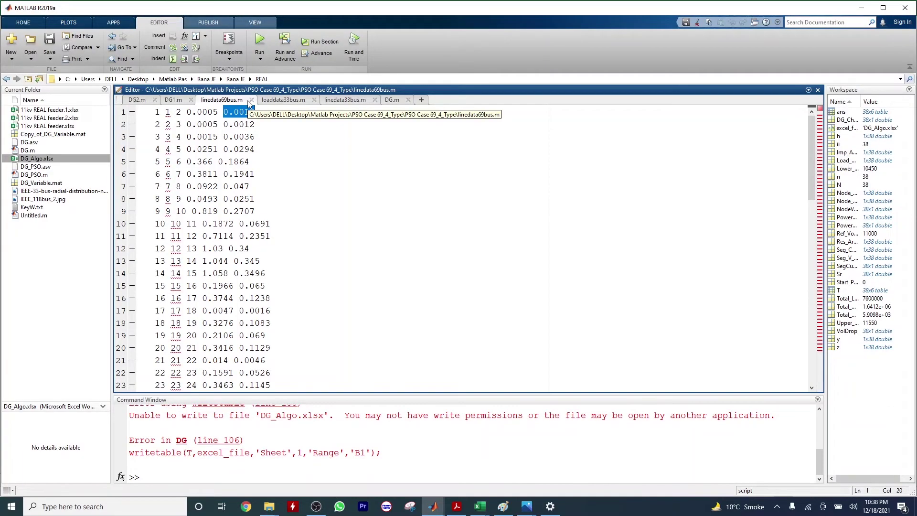
Step: Compare loaddata33bus.m and linedata33bus.m, ending on DG.m scrolled to its first line
left_click(282, 101)
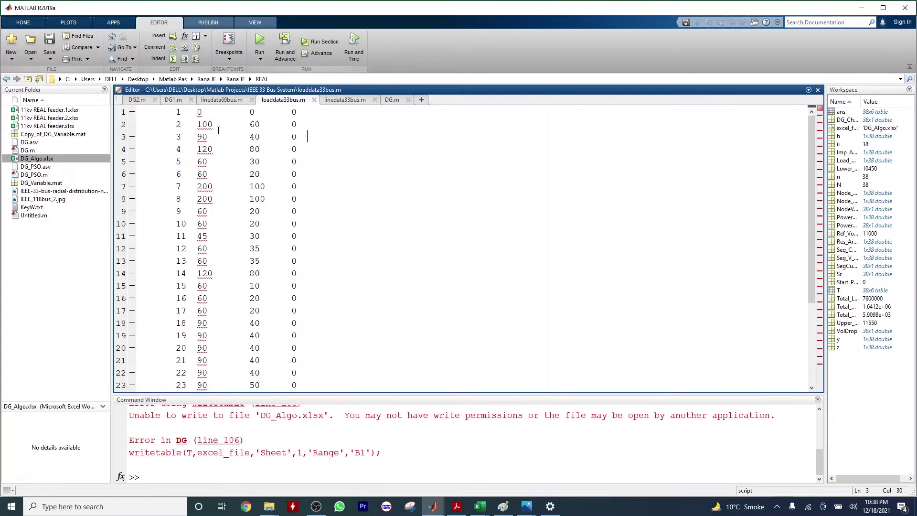
left_click(391, 100)
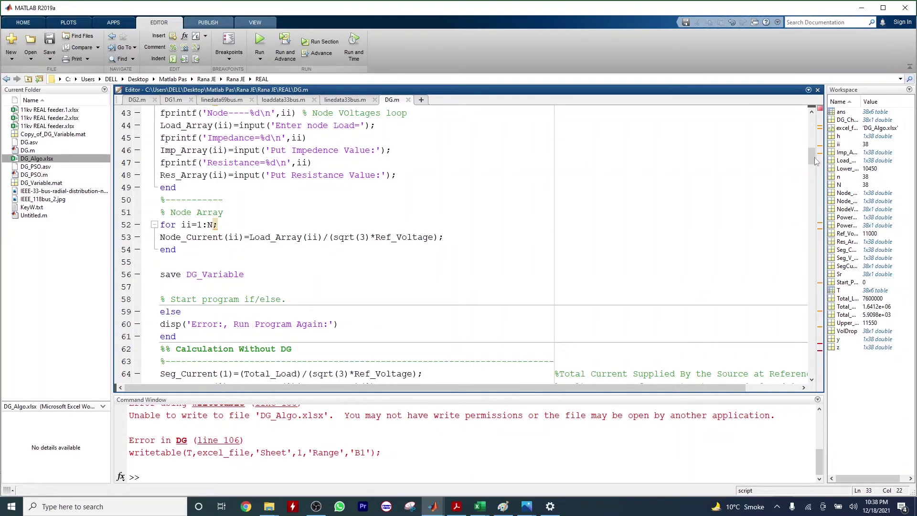
left_click_drag(814, 160, 815, 134)
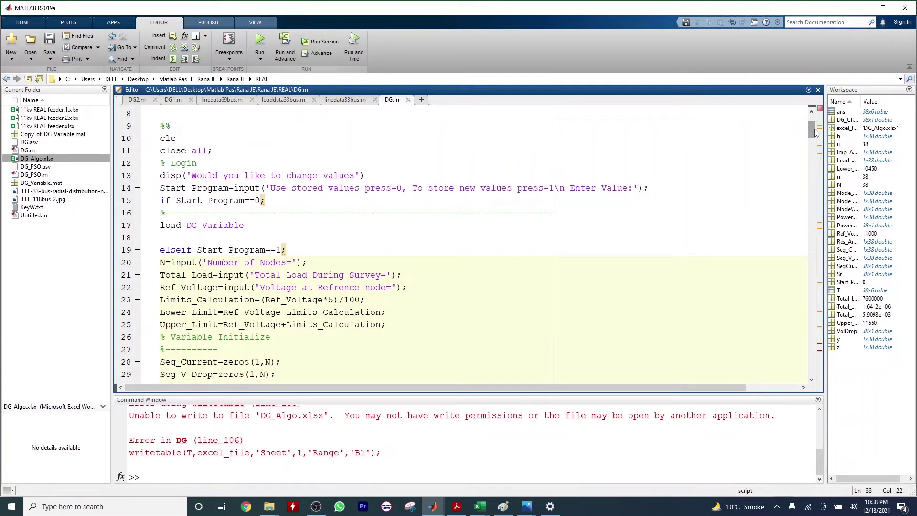
left_click_drag(815, 134, 817, 126)
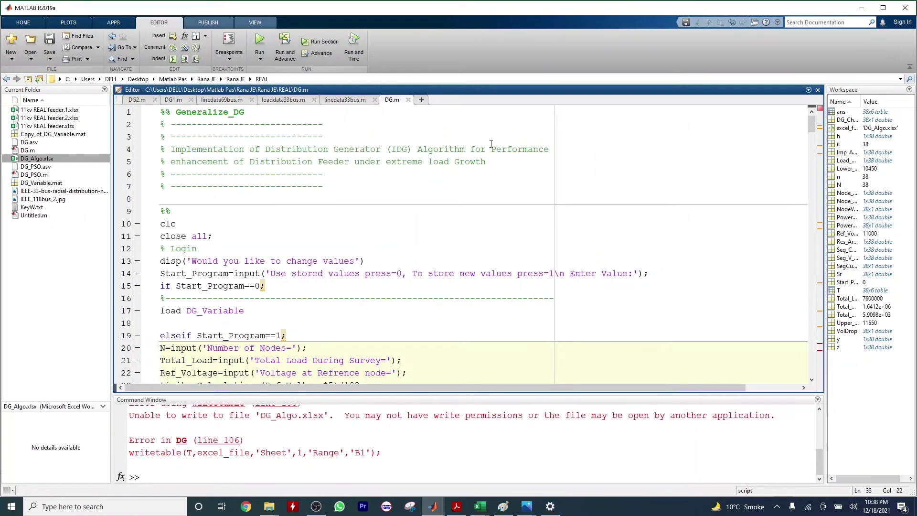
left_click(350, 99)
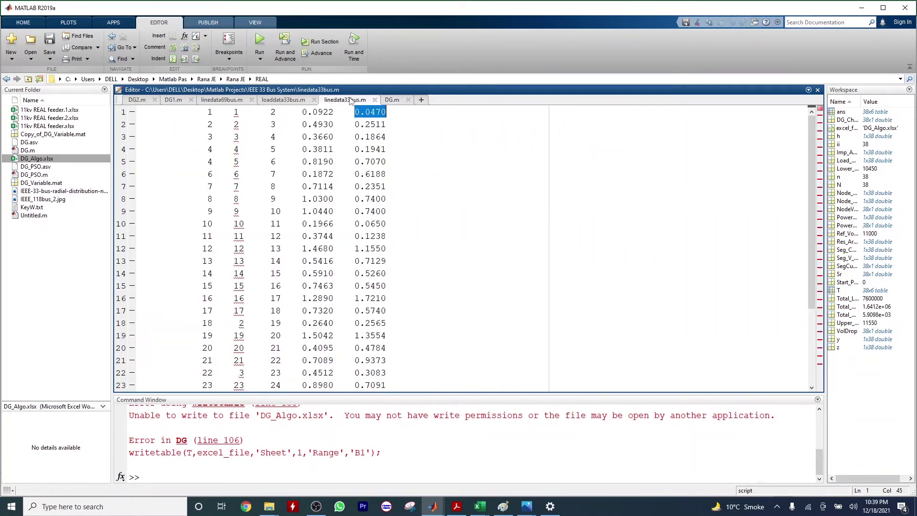
left_click(283, 101)
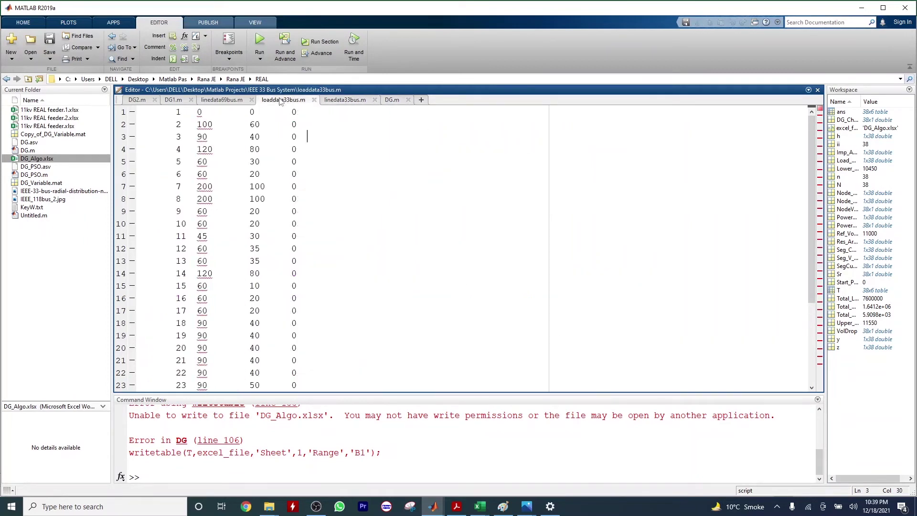
left_click(394, 104)
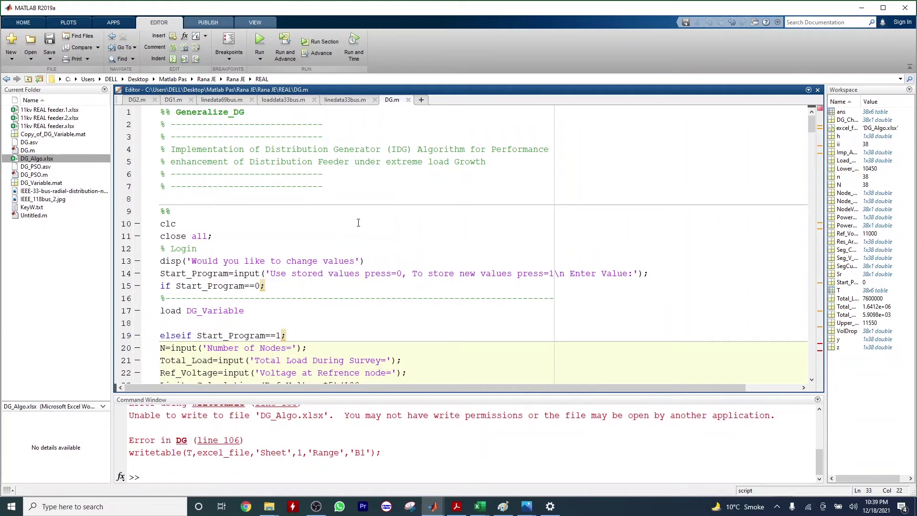
Step: Clear the Command Window with clc and select DG_Algo.xlsx in the Current Folder panel
left_click(254, 469)
type("cl")
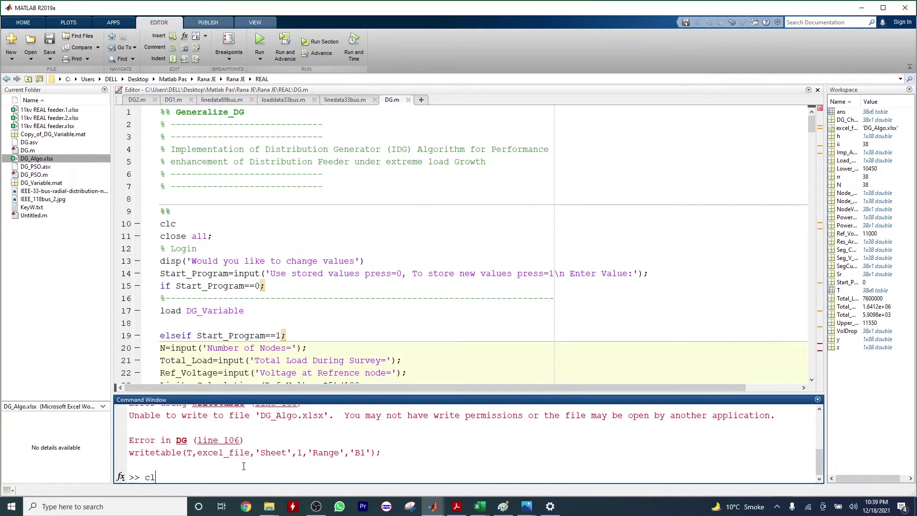
type("c")
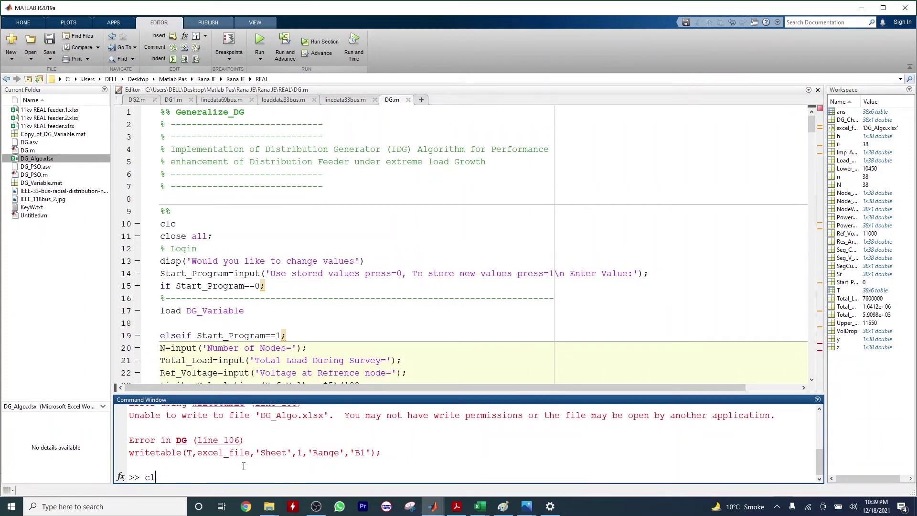
key("Return")
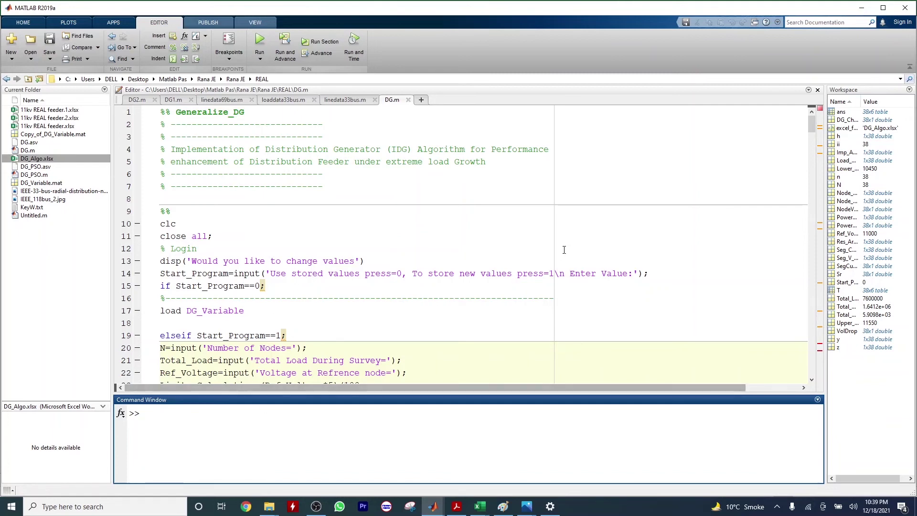
left_click_drag(813, 127, 813, 153)
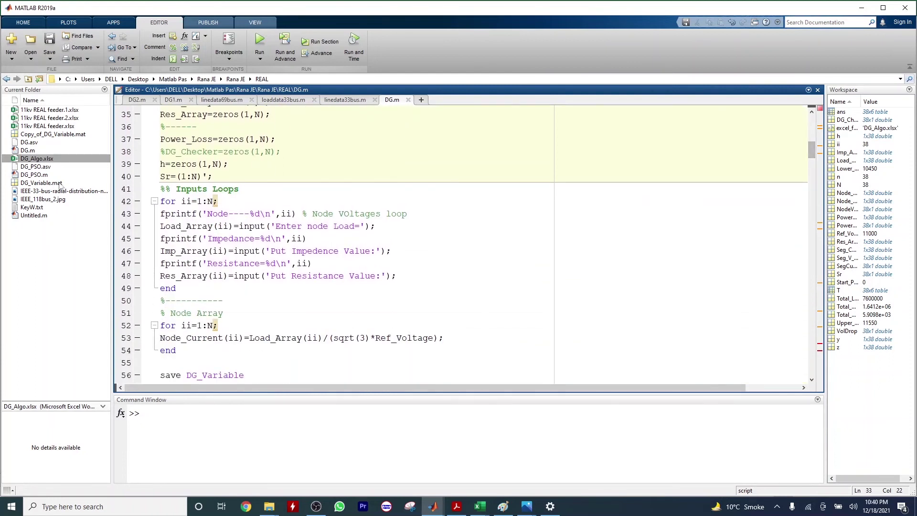
left_click(40, 160)
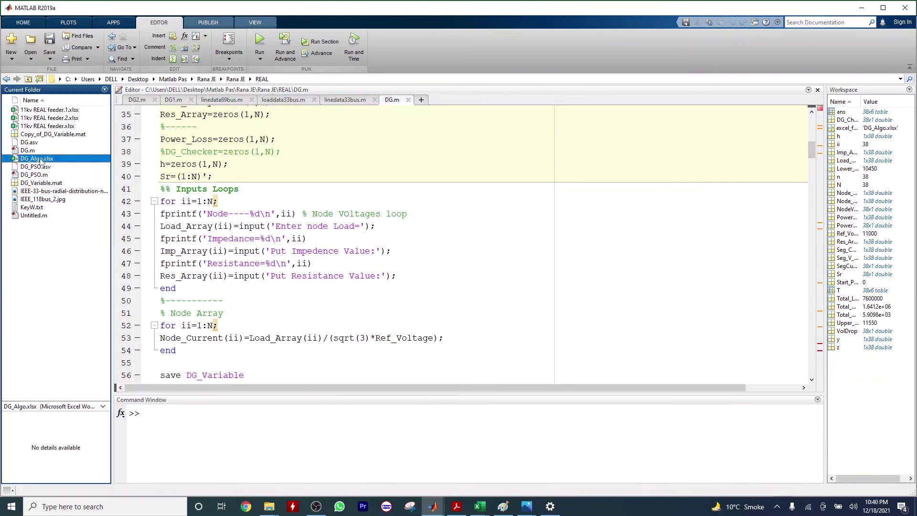
Step: Bring up the DG_Algo results workbook, close the Get Genuine Office bar, then minimize it
mouse_move(480, 510)
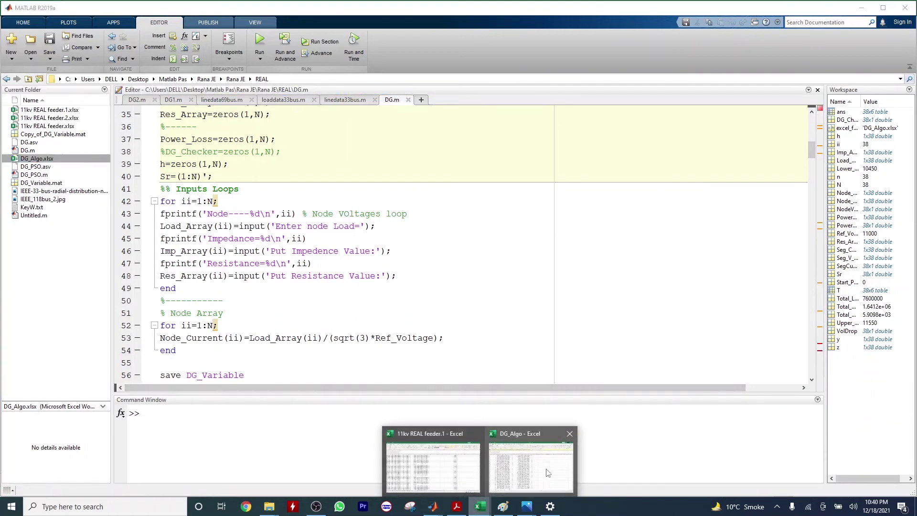
mouse_move(544, 474)
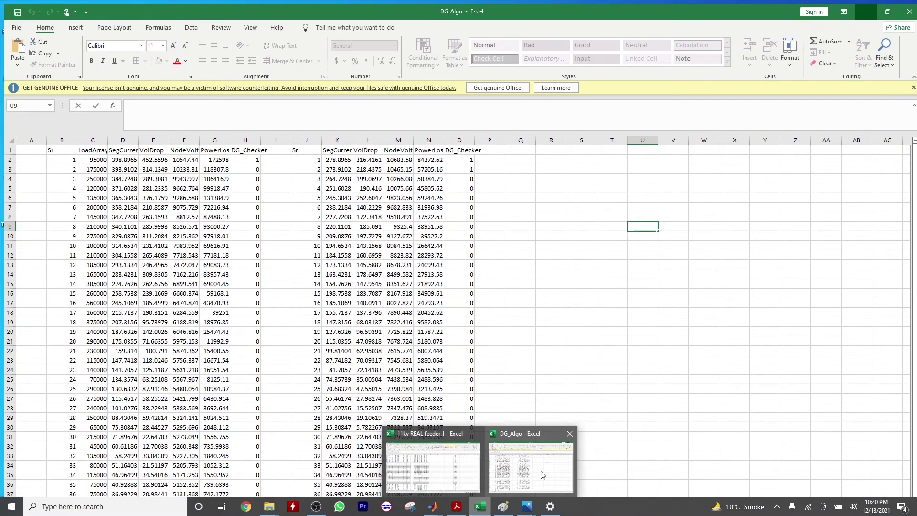
left_click(543, 474)
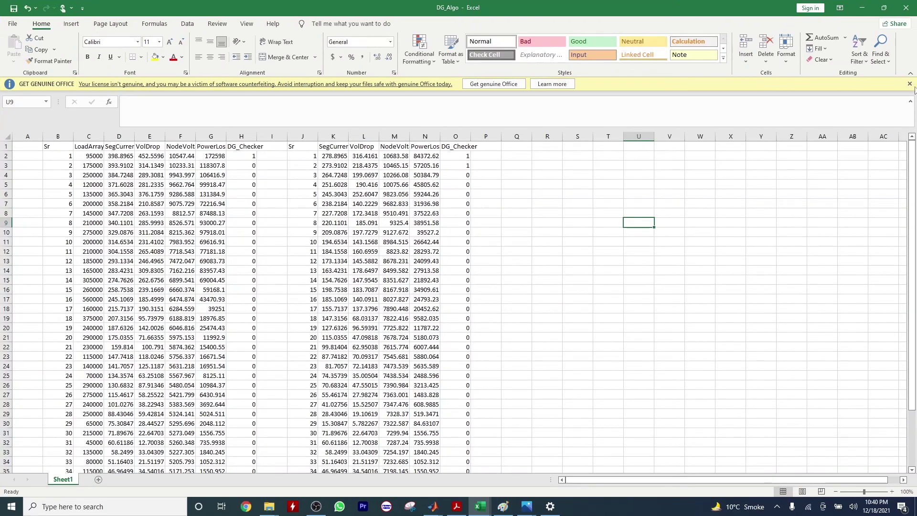
left_click(910, 84)
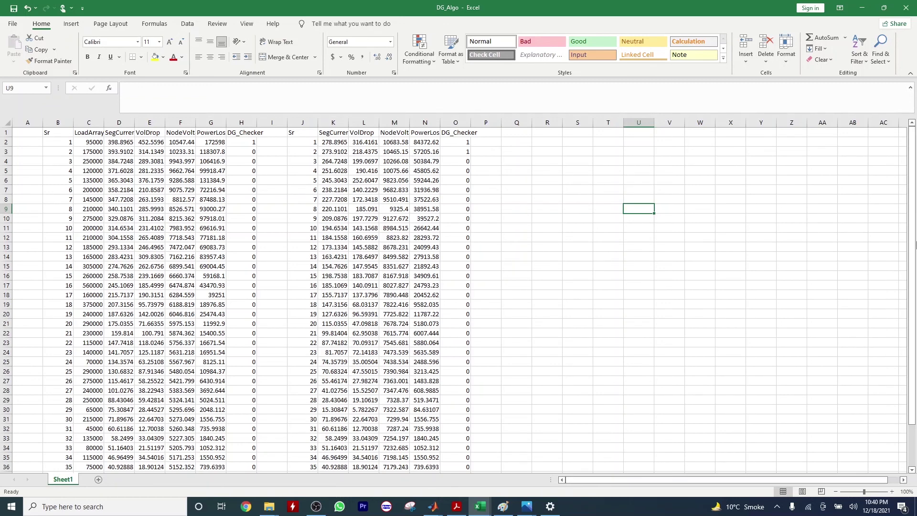
left_click(862, 8)
Step: Minimize the MATLAB window and the remaining Excel window
left_click(863, 7)
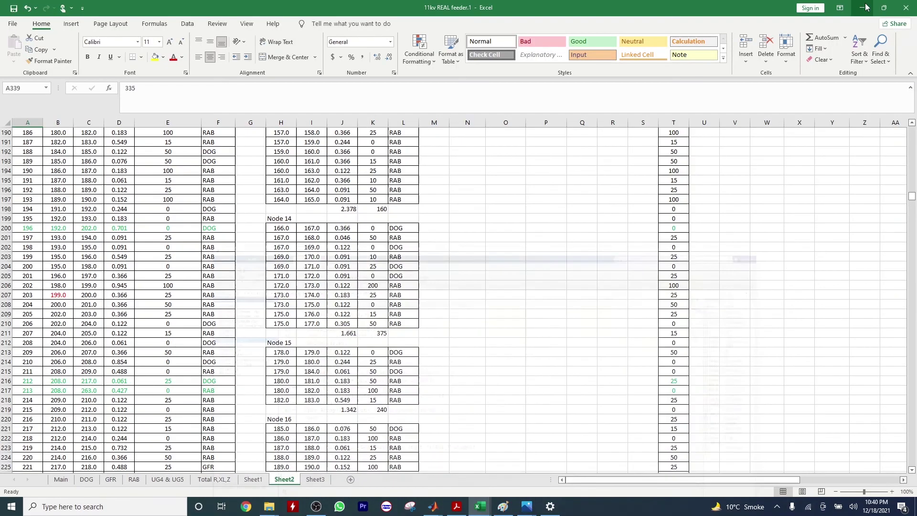
left_click(866, 7)
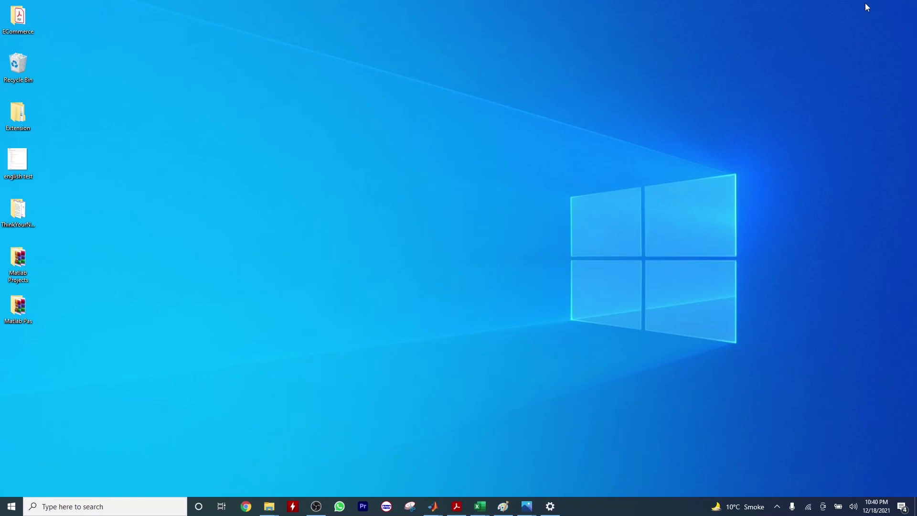